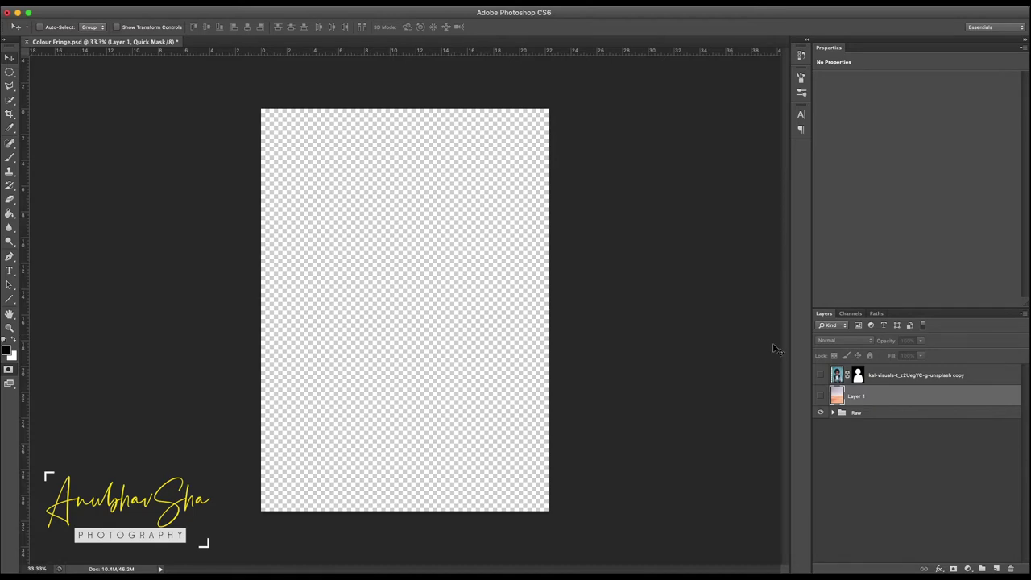
# - Turn on the desert background and cut-out portrait layers, then zoom in on the face
pyautogui.click(821, 396)
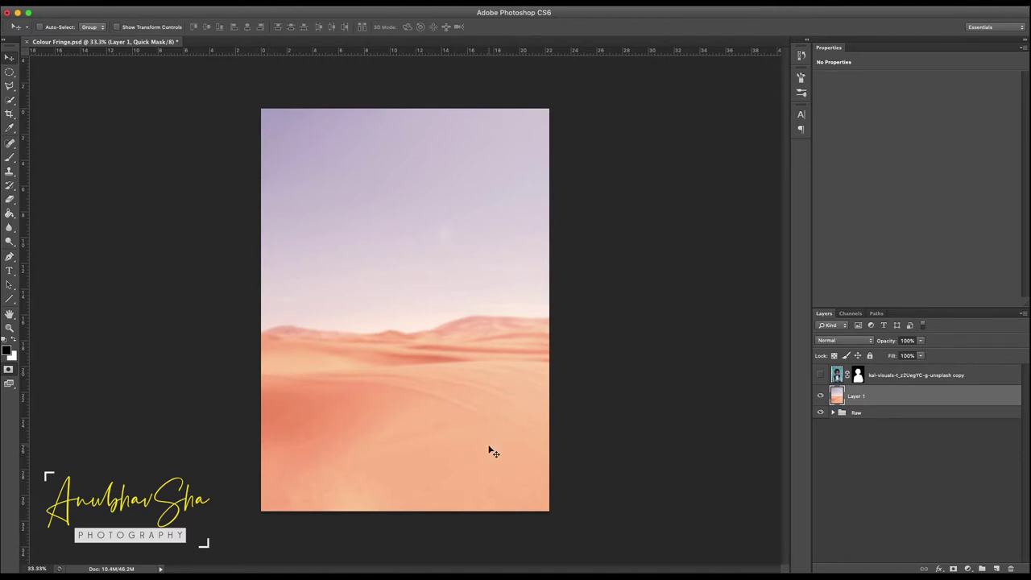
pyautogui.click(821, 376)
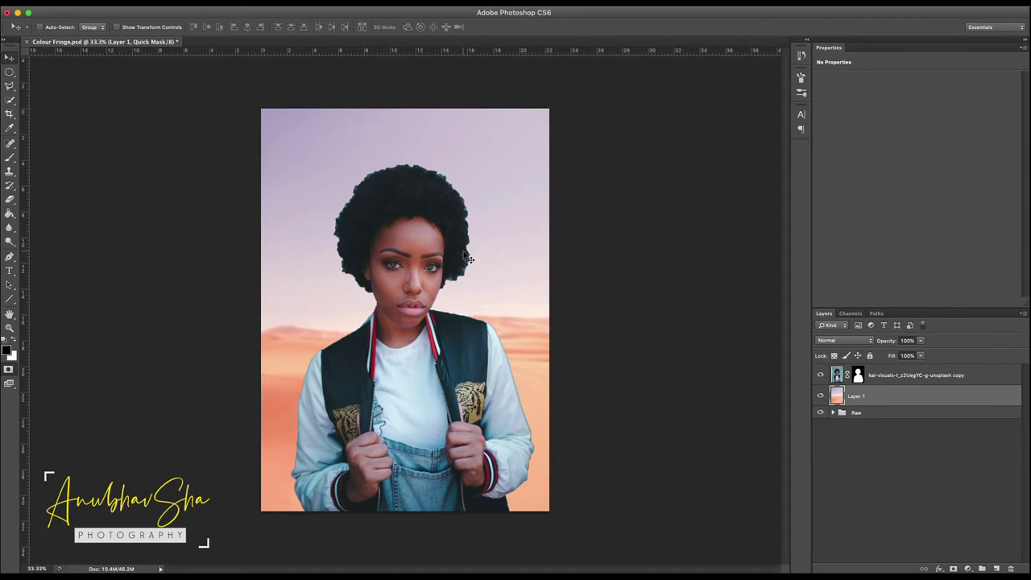
pyautogui.scroll(2, 465, 258)
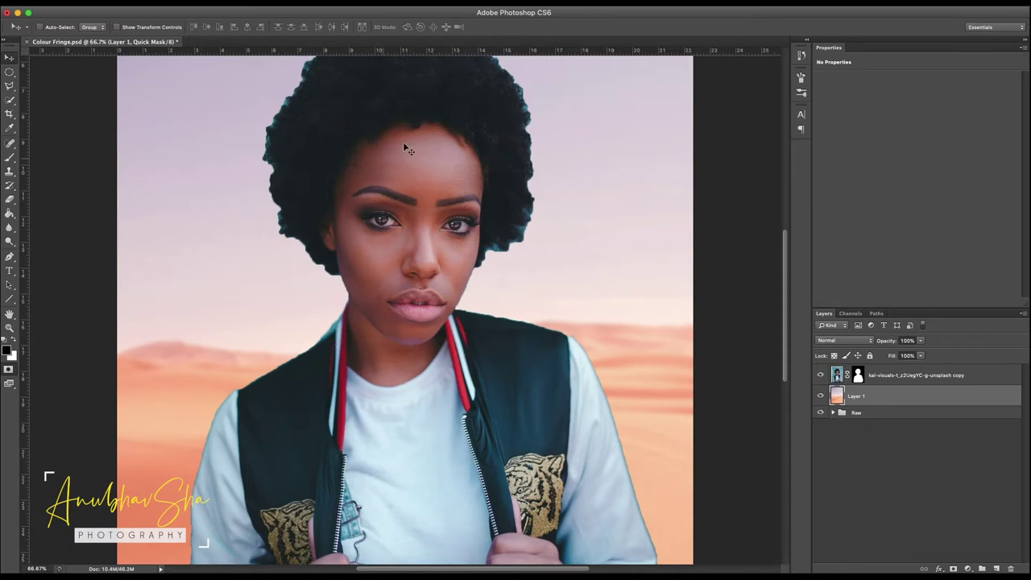
# - Pan to the top of the hair, then zoom out to see the whole composite
pyautogui.moveTo(430, 152); pyautogui.dragTo(424, 246)
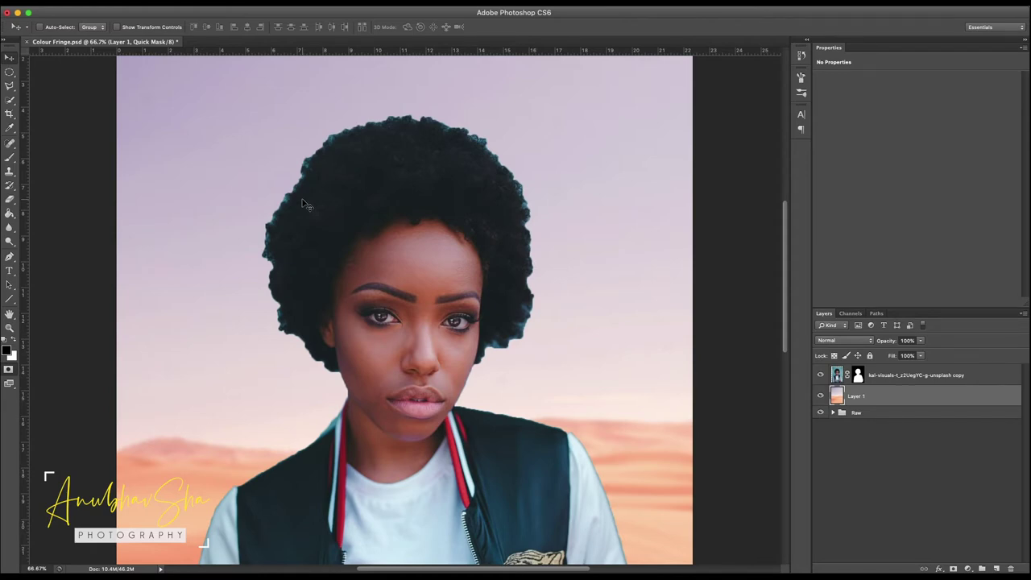
pyautogui.scroll(-3, 304, 204)
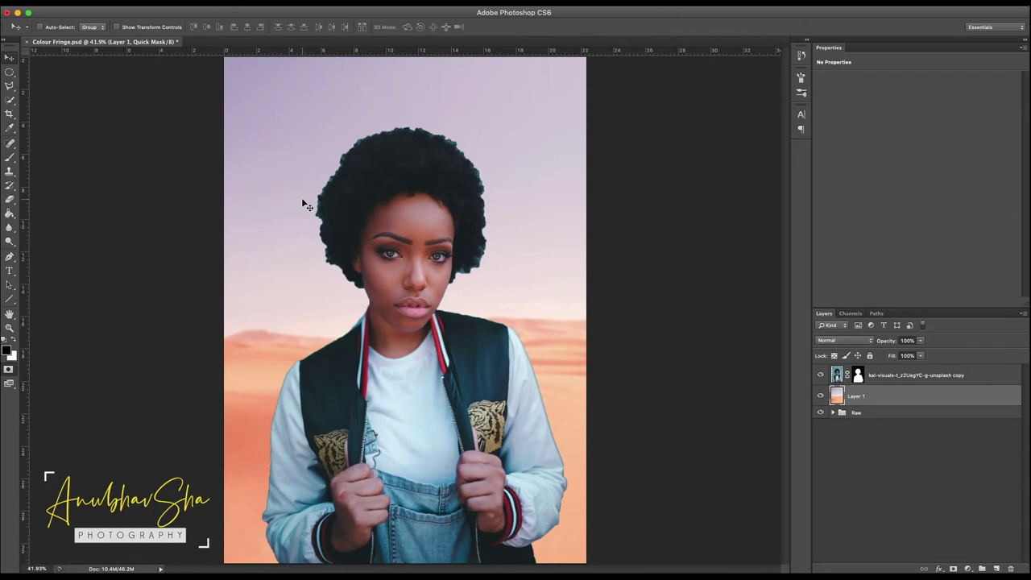
# - Crop to a tighter head-and-shoulders frame from the bottom-left corner and fit it on screen
pyautogui.press('c')
pyautogui.moveTo(226, 558); pyautogui.dragTo(237, 480)
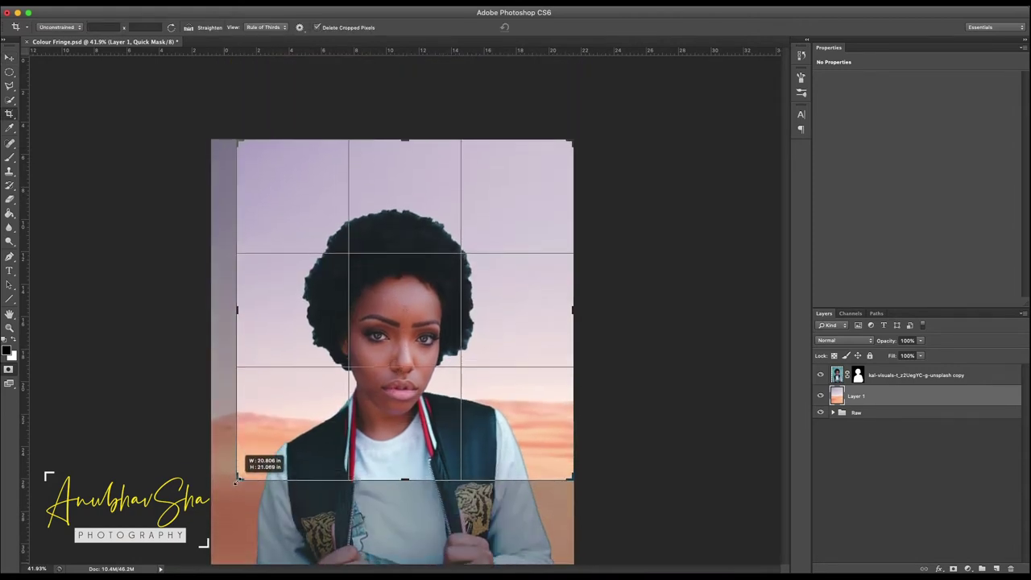
pyautogui.press('Return')
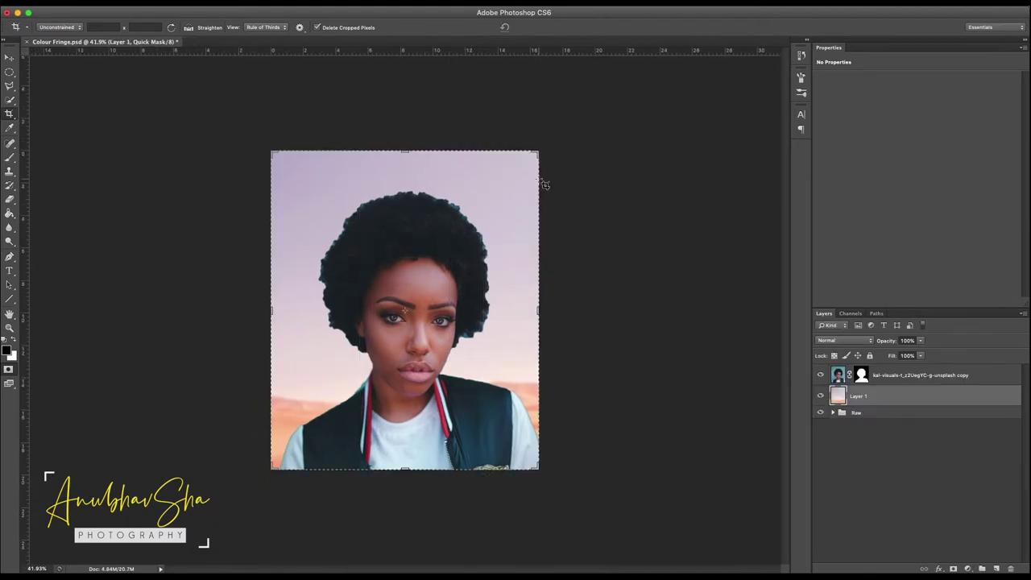
pyautogui.hotkey('ctrl', '0')
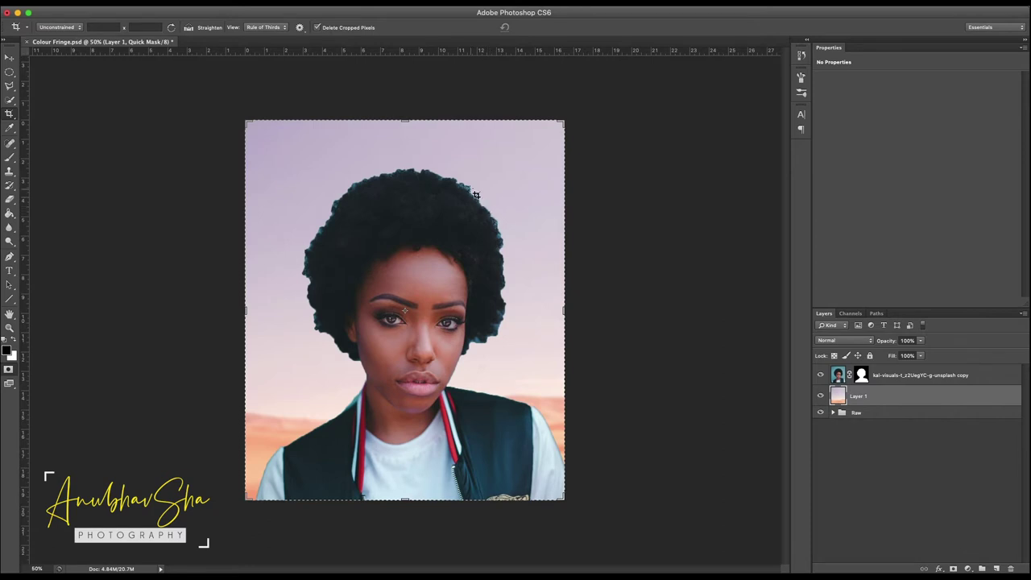
pyautogui.click(10, 59)
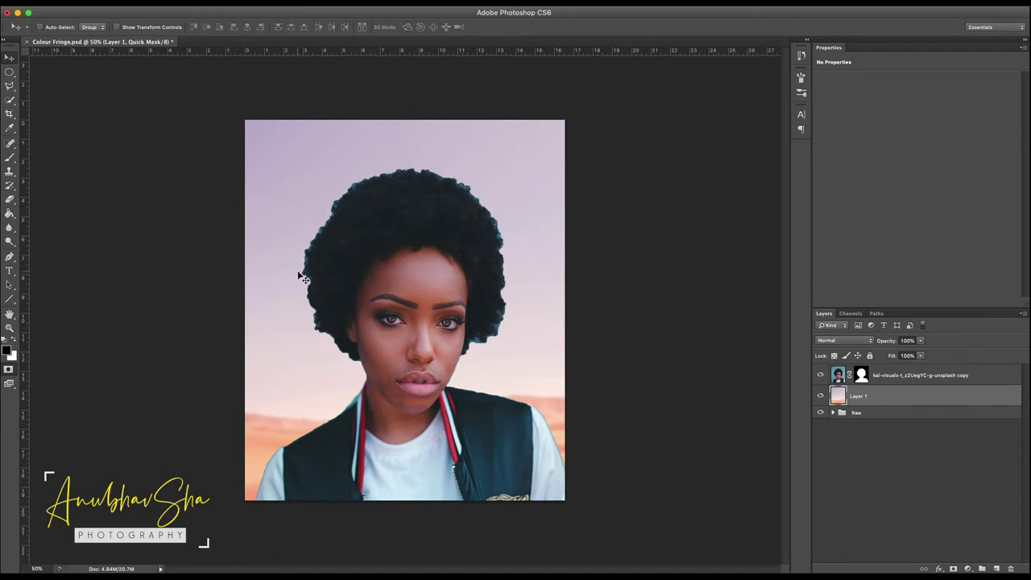
# - Rename the masked portrait layer to 'Model'
pyautogui.click(935, 376)
pyautogui.doubleClick(930, 376)
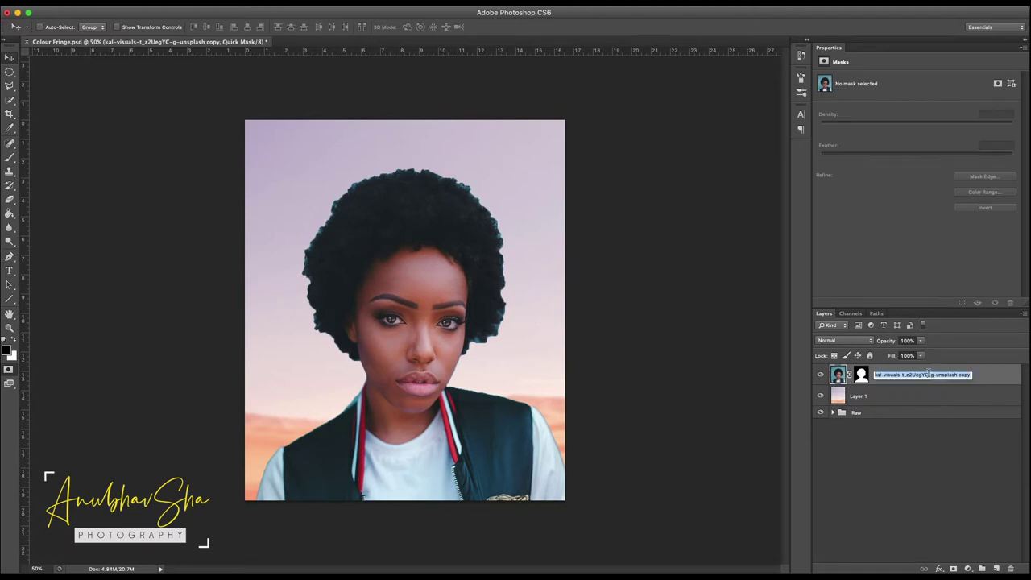
pyautogui.write('Mod')
pyautogui.press('Return')
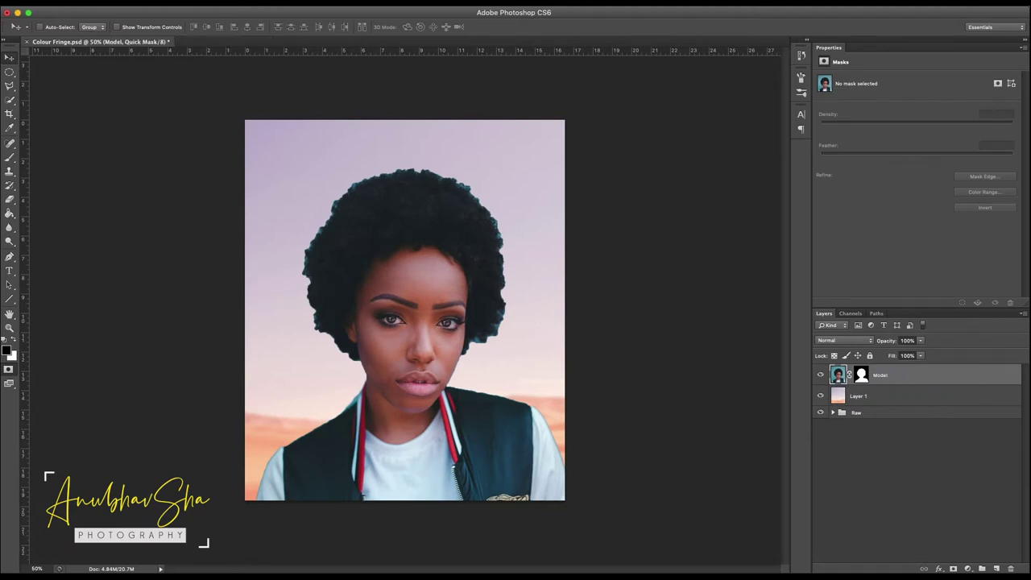
# - On a new empty layer, paint magenta (#e61b80) zigzag strokes across the portrait
pyautogui.press('b')
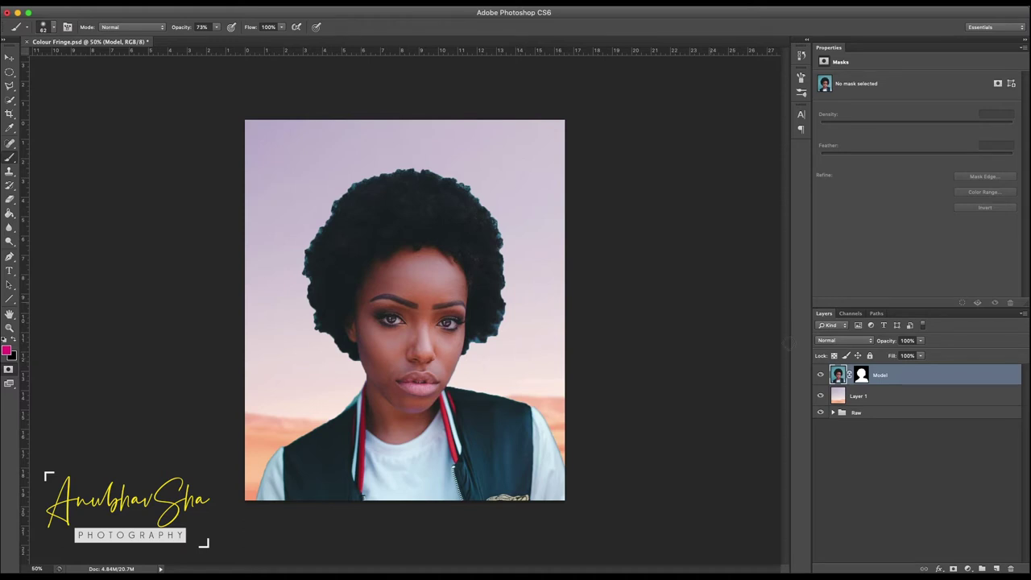
pyautogui.click(997, 569)
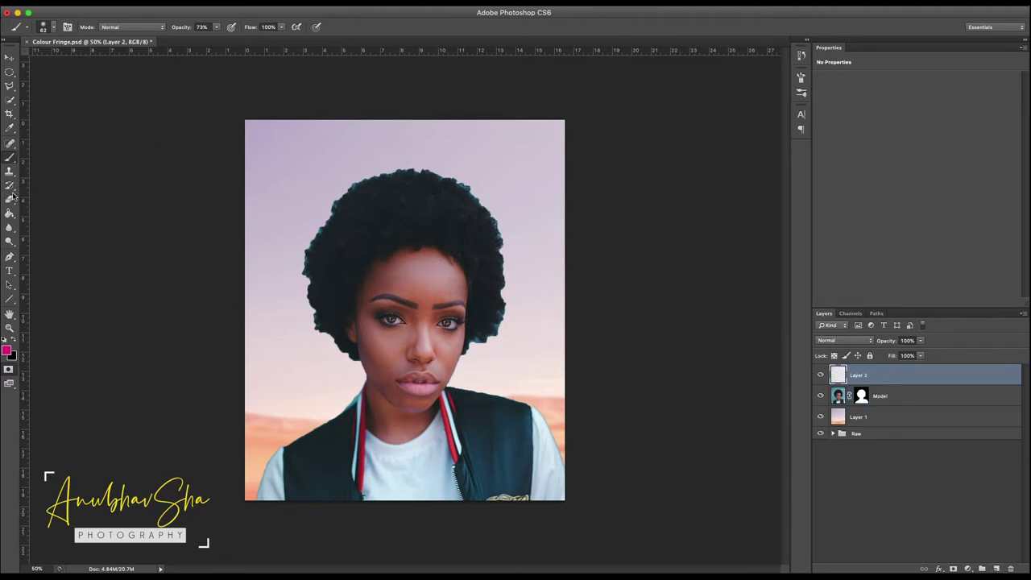
pyautogui.click(7, 350)
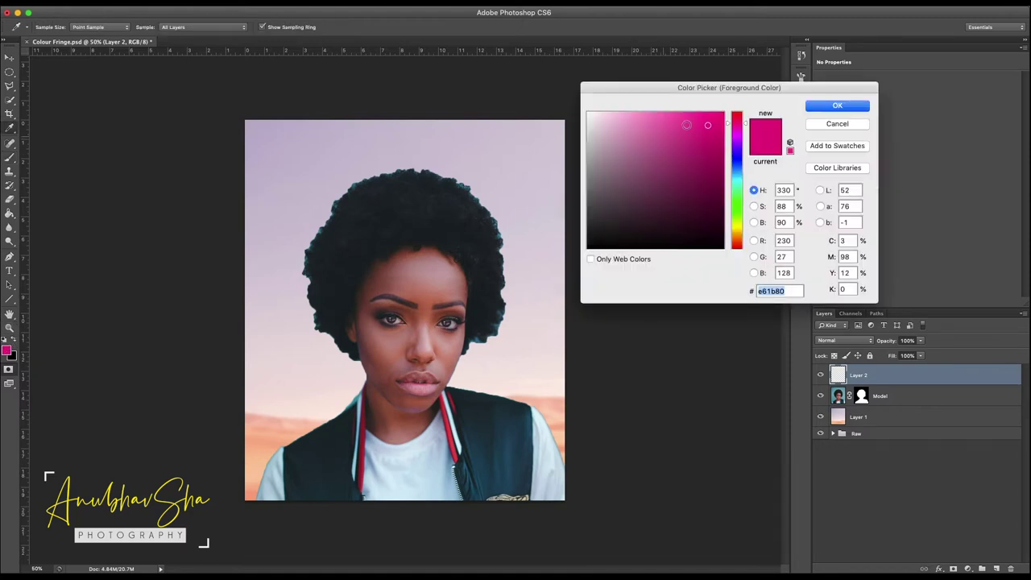
pyautogui.click(822, 109)
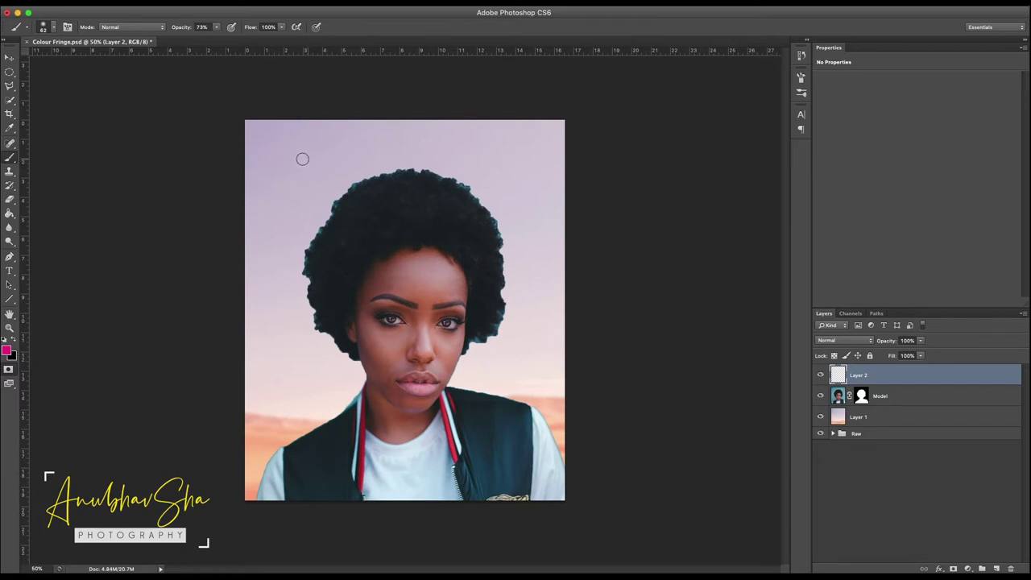
pyautogui.moveTo(288, 158); pyautogui.dragTo(386, 144)
pyautogui.moveTo(343, 174)
pyautogui.mouseDown()
pyautogui.moveTo(456, 360)
pyautogui.moveTo(446, 131)
pyautogui.moveTo(407, 125)
pyautogui.mouseUp()
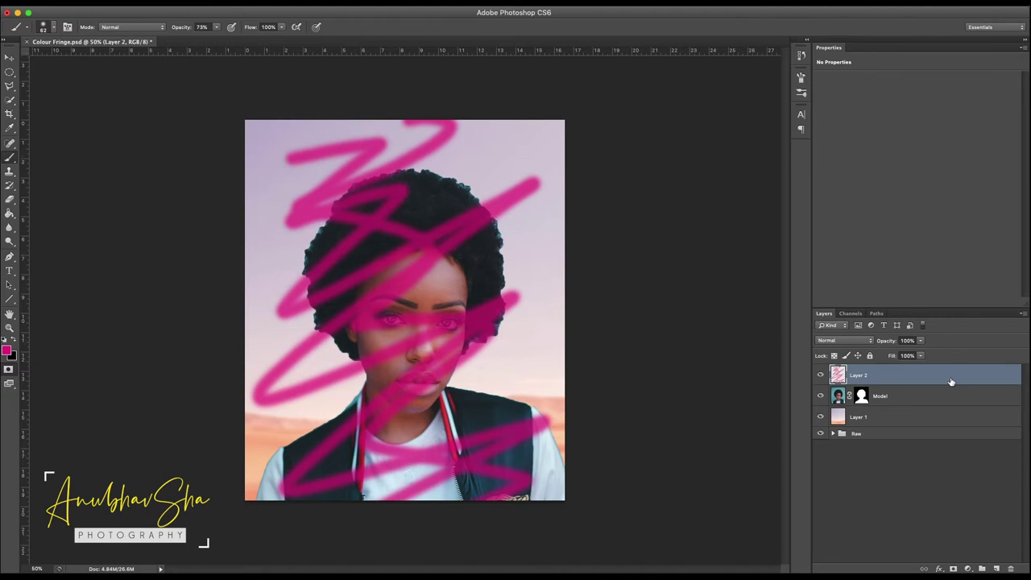
# - Make Layer 2 a clipping mask on the Model layer
pyautogui.rightClick(933, 383)
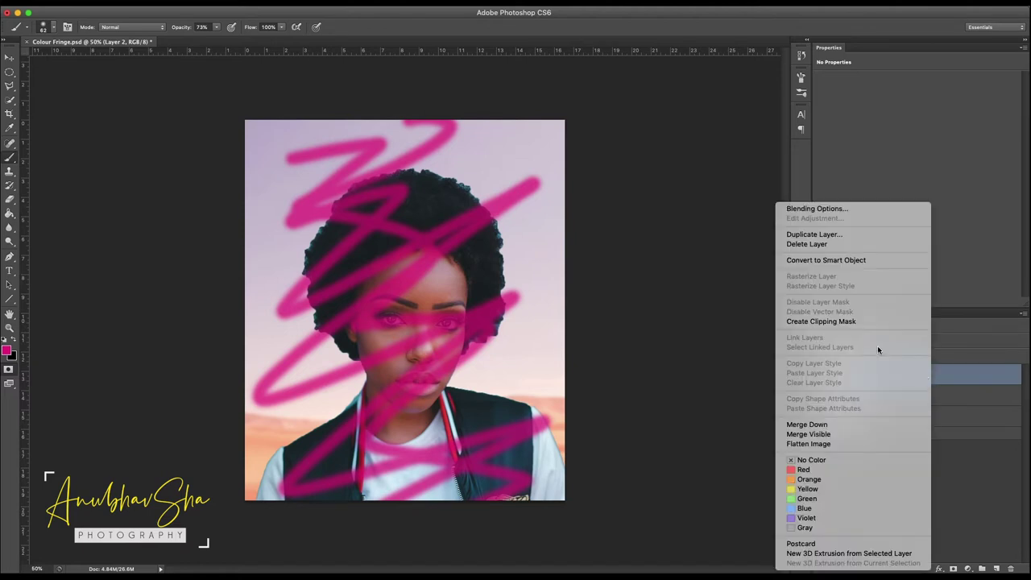
pyautogui.click(824, 321)
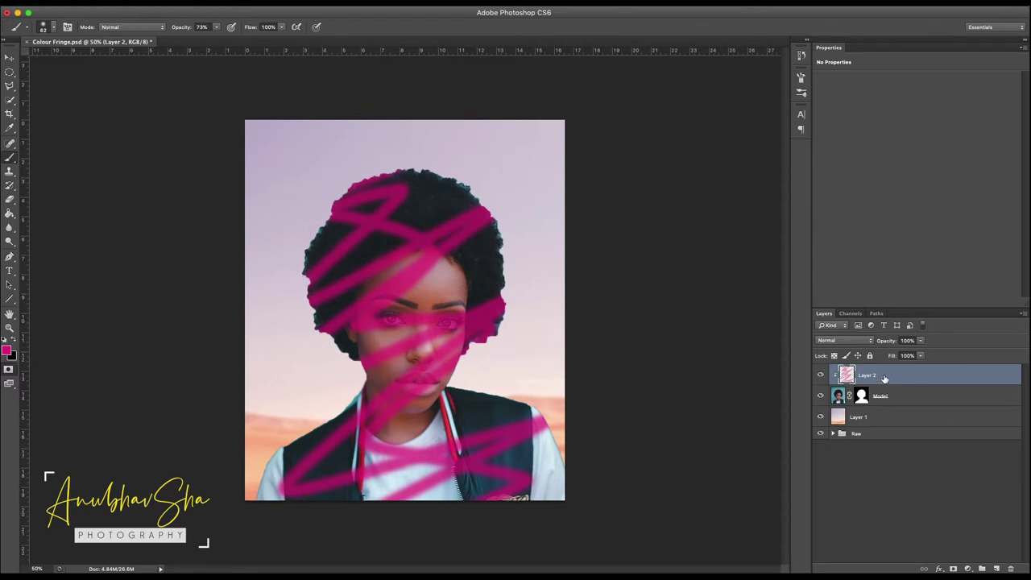
pyautogui.click(847, 345)
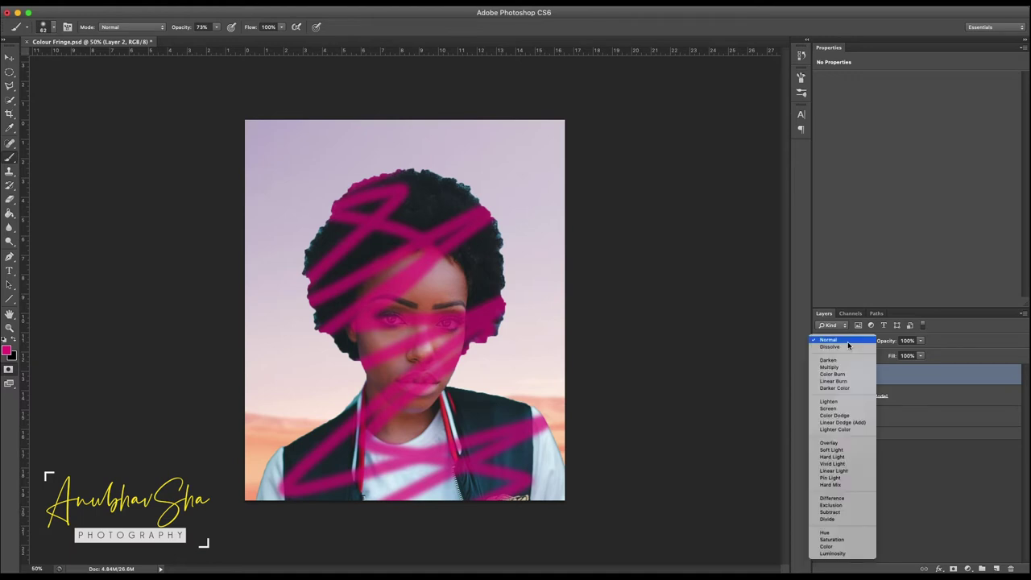
# - Try Overlay and Hue blend modes on the magenta strokes layer, settling on Color
pyautogui.click(842, 442)
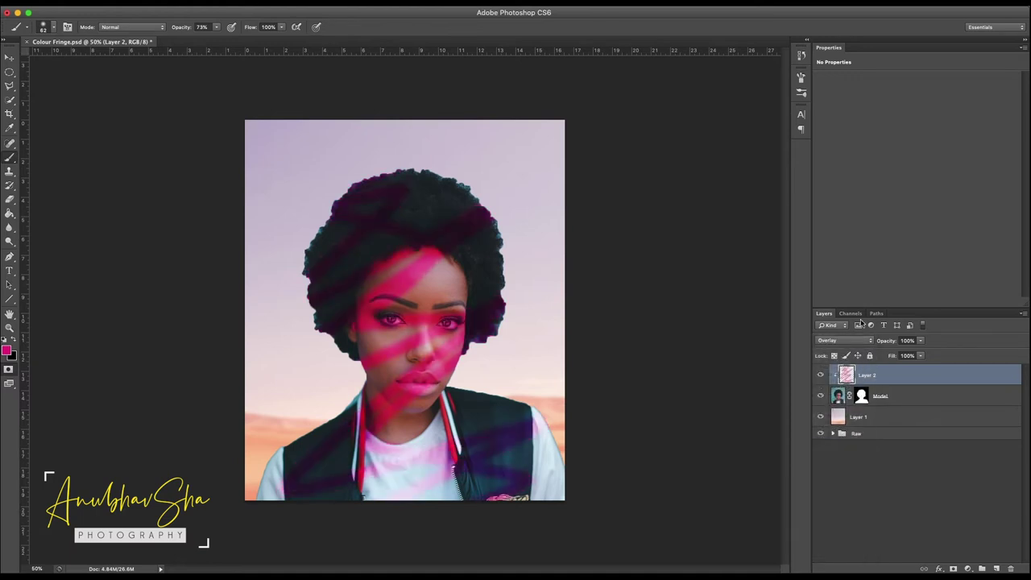
pyautogui.click(848, 344)
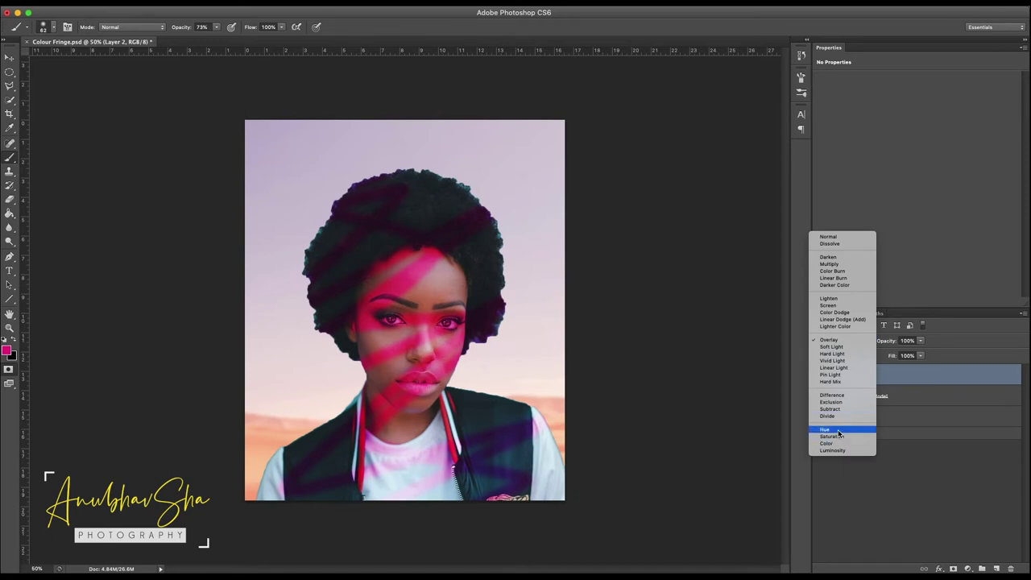
pyautogui.click(838, 429)
pyautogui.click(850, 344)
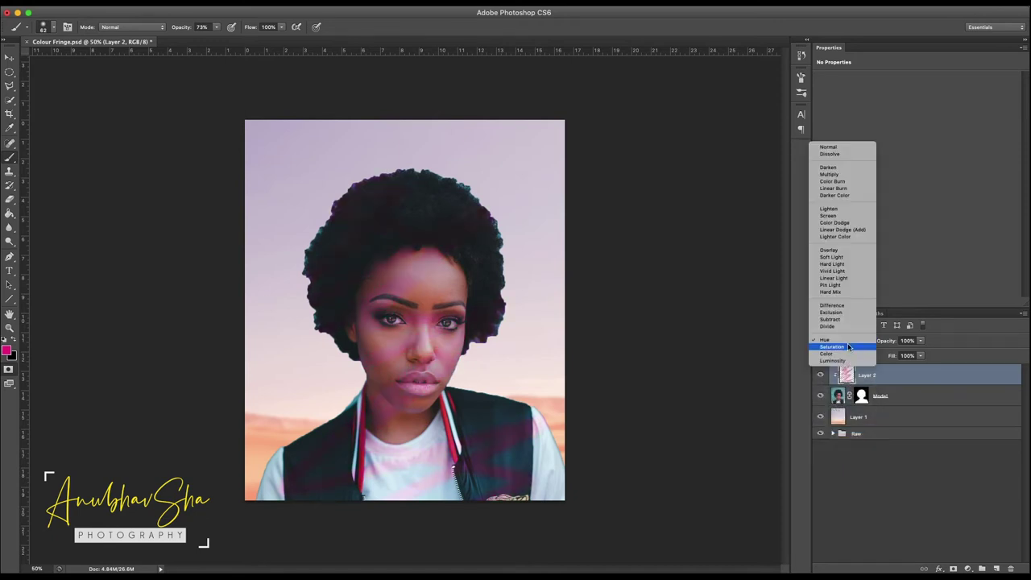
pyautogui.click(846, 356)
pyautogui.press('Down')
pyautogui.press('Down')
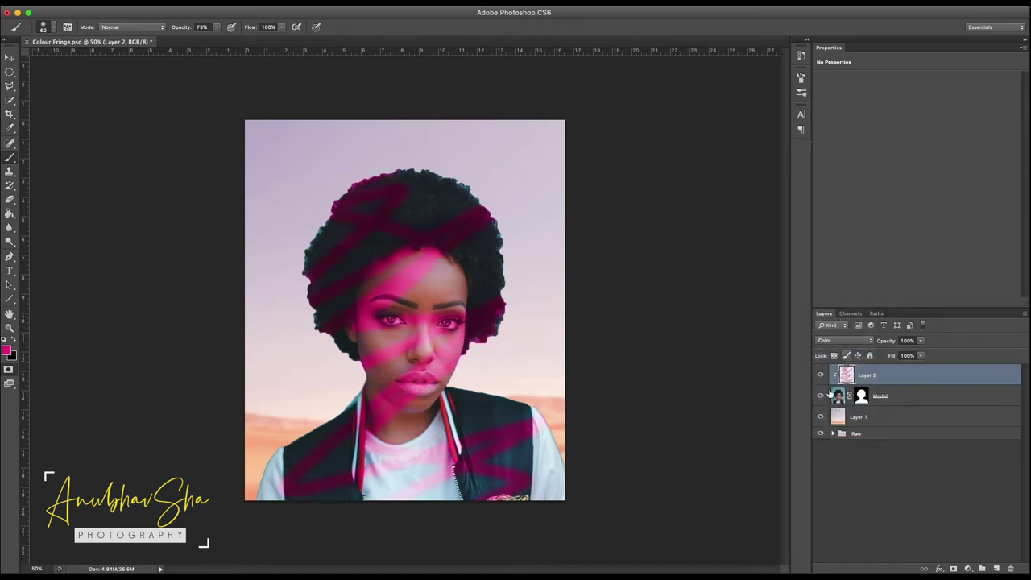
# - Shift the magenta strokes across the portrait, then delete Layer 2
pyautogui.press('v')
pyautogui.moveTo(397, 327)
pyautogui.mouseDown()
pyautogui.moveTo(464, 286)
pyautogui.moveTo(394, 288)
pyautogui.moveTo(408, 274)
pyautogui.moveTo(422, 282)
pyautogui.moveTo(465, 357)
pyautogui.moveTo(402, 351)
pyautogui.moveTo(389, 295)
pyautogui.mouseUp()
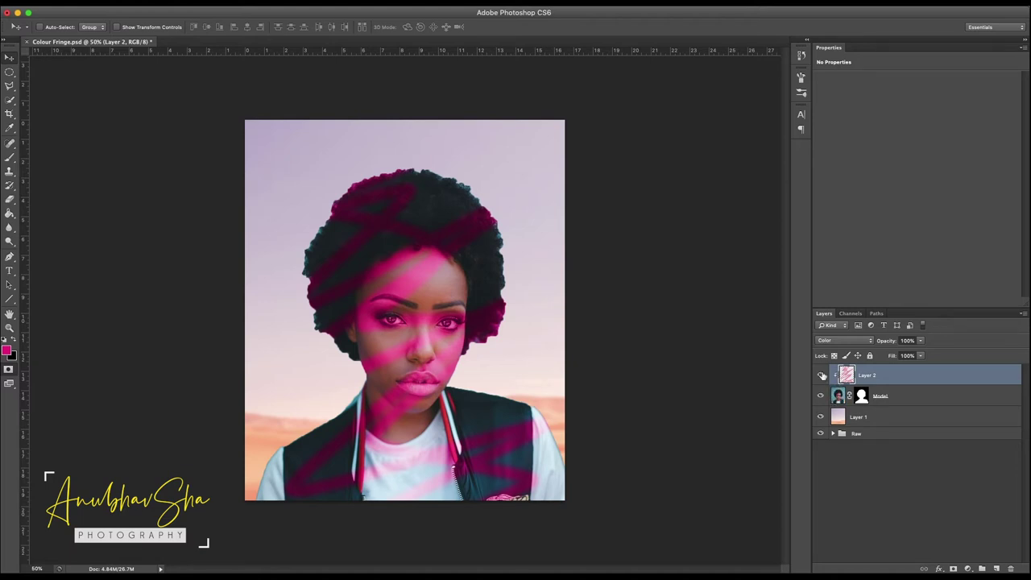
pyautogui.moveTo(372, 261); pyautogui.dragTo(382, 281)
pyautogui.press('Delete')
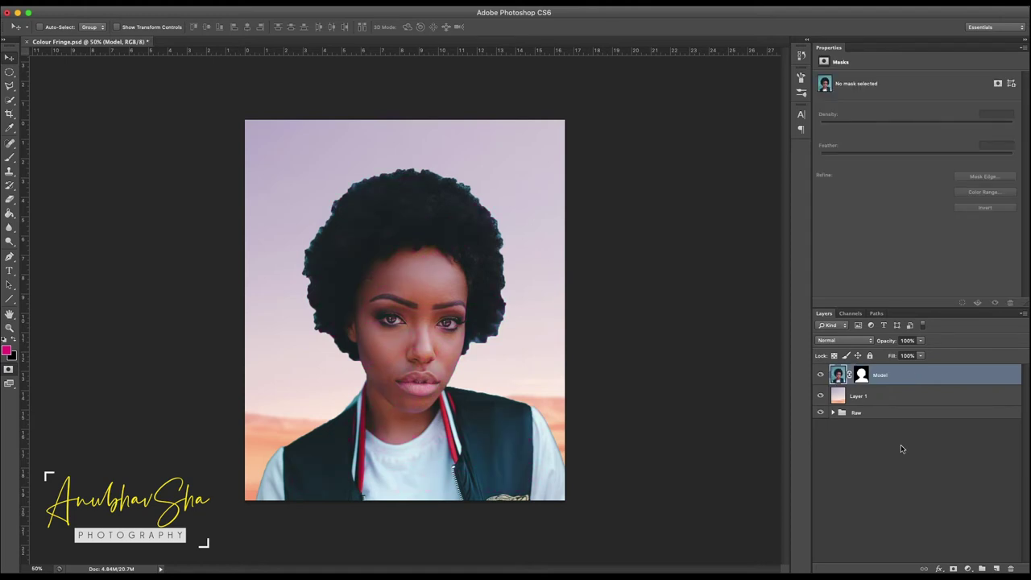
# - Add a new empty layer clipped to Model and set its blend mode to Hue
pyautogui.click(997, 569)
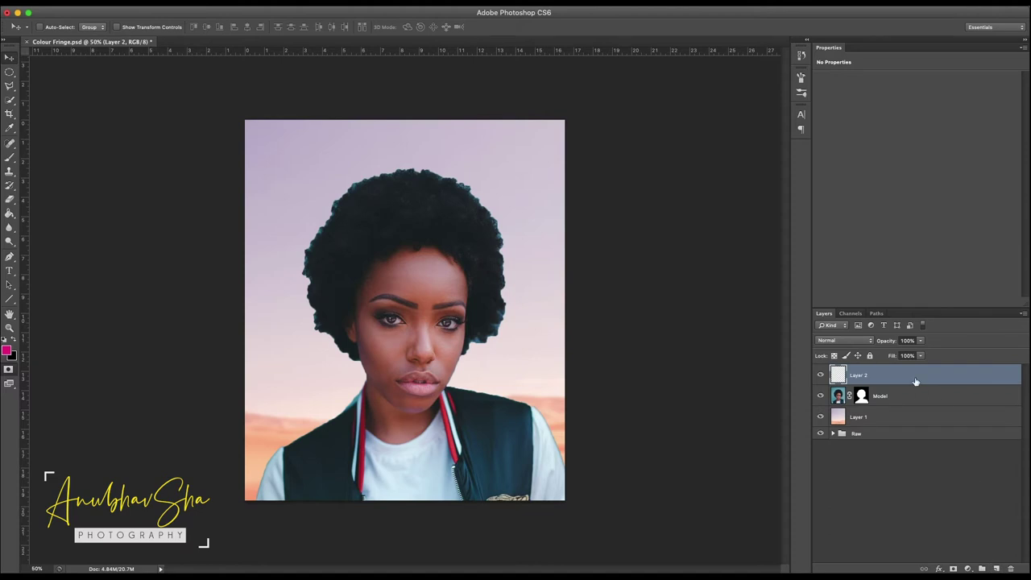
pyautogui.rightClick(916, 379)
pyautogui.click(806, 321)
pyautogui.click(832, 343)
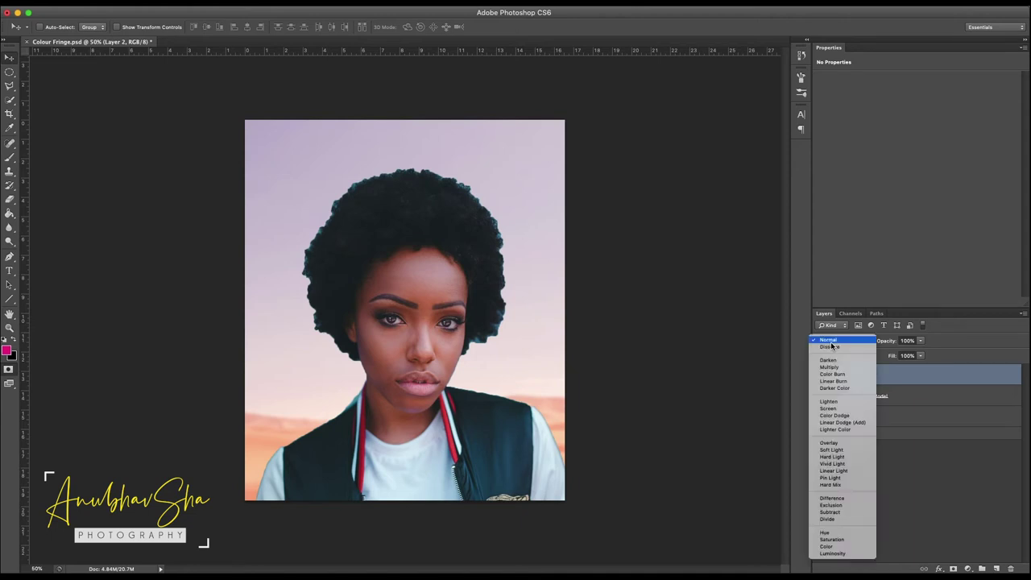
pyautogui.click(840, 534)
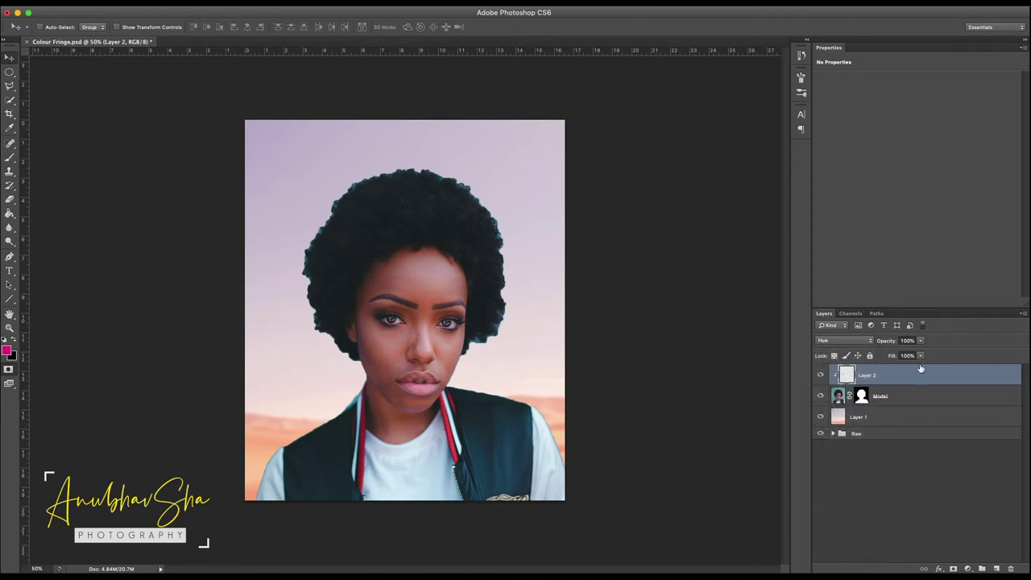
# - Pick the Brush and sample red from the jacket stripe as the foreground colour
pyautogui.click(9, 159)
pyautogui.click(6, 350)
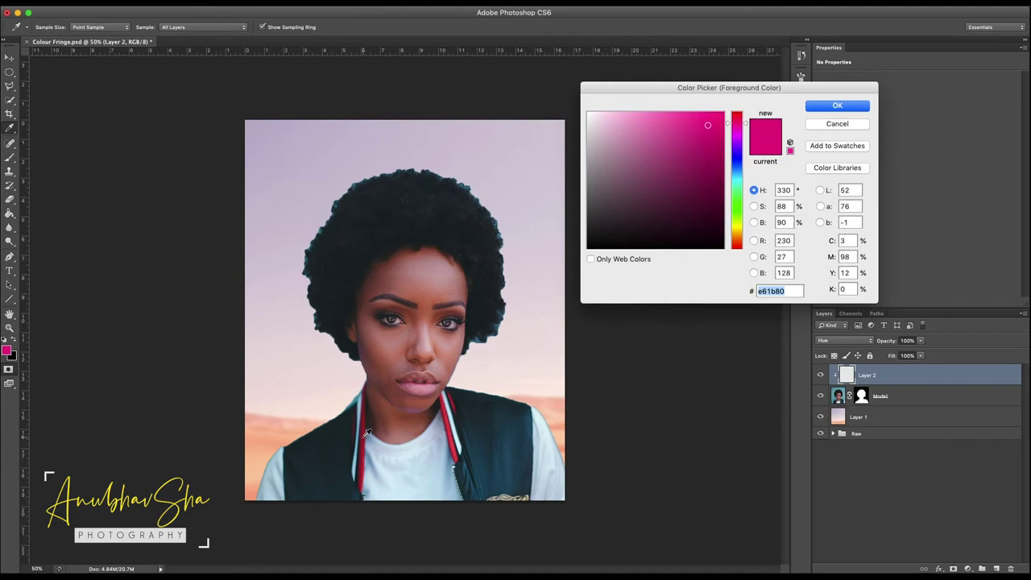
pyautogui.click(365, 435)
pyautogui.click(823, 106)
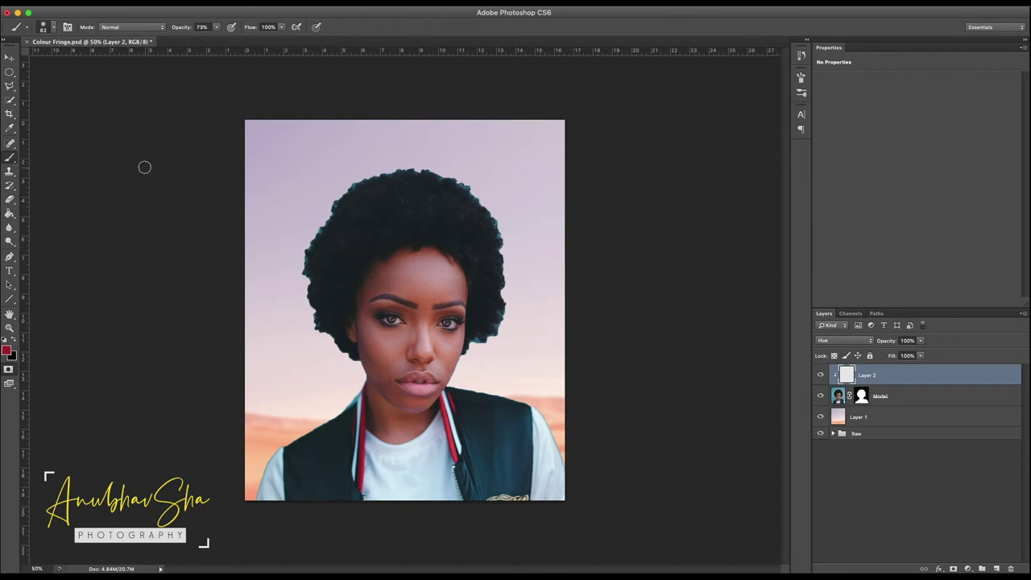
# - Set the brush to 188 px, test red strokes over face and jacket, then undo them
pyautogui.click(55, 29)
pyautogui.moveTo(62, 57); pyautogui.dragTo(76, 58)
pyautogui.moveTo(470, 367)
pyautogui.mouseDown()
pyautogui.moveTo(298, 466)
pyautogui.moveTo(333, 564)
pyautogui.moveTo(460, 491)
pyautogui.moveTo(494, 501)
pyautogui.mouseUp()
pyautogui.moveTo(476, 493); pyautogui.dragTo(499, 465)
pyautogui.press('BackSpace')
# - Test grey-blue strokes over the neck, chest and jacket stripe, then reselect the Hue layer
pyautogui.moveTo(465, 348)
pyautogui.mouseDown()
pyautogui.moveTo(370, 368)
pyautogui.moveTo(232, 315)
pyautogui.mouseUp()
pyautogui.moveTo(425, 438); pyautogui.dragTo(352, 400)
pyautogui.click(482, 210)
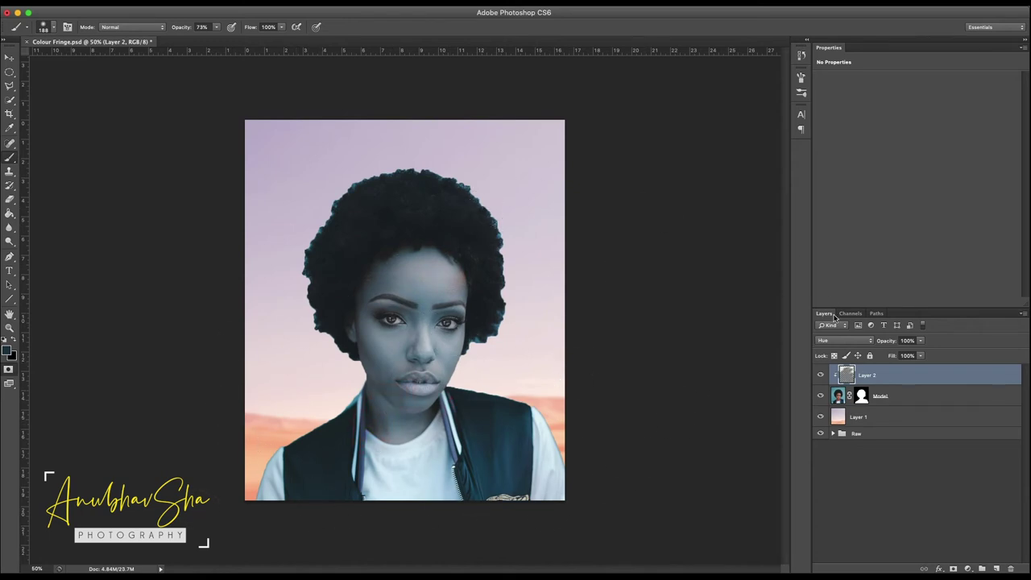
pyautogui.click(837, 344)
pyautogui.click(892, 482)
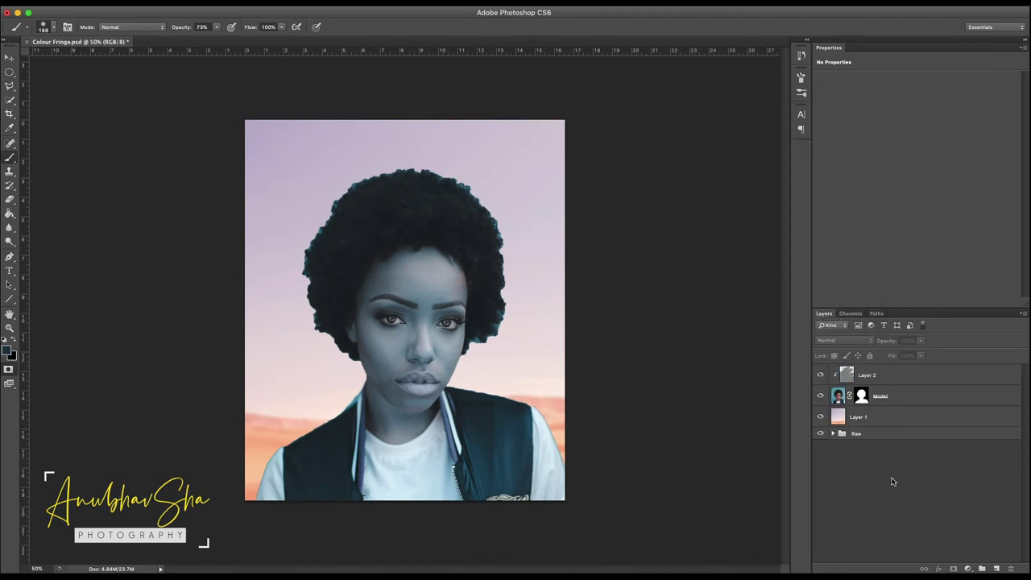
pyautogui.click(927, 378)
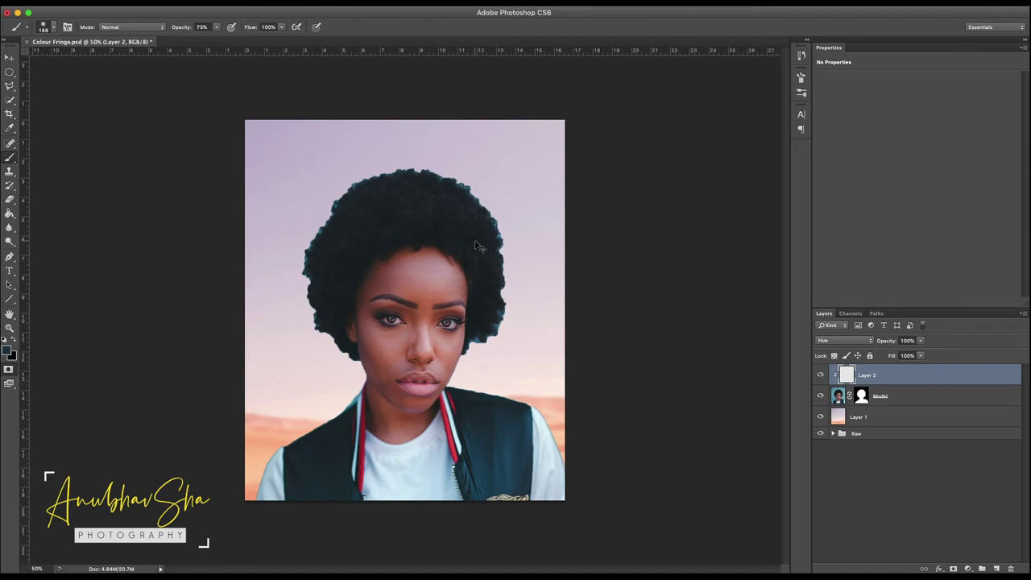
pyautogui.scroll(2, 476, 246)
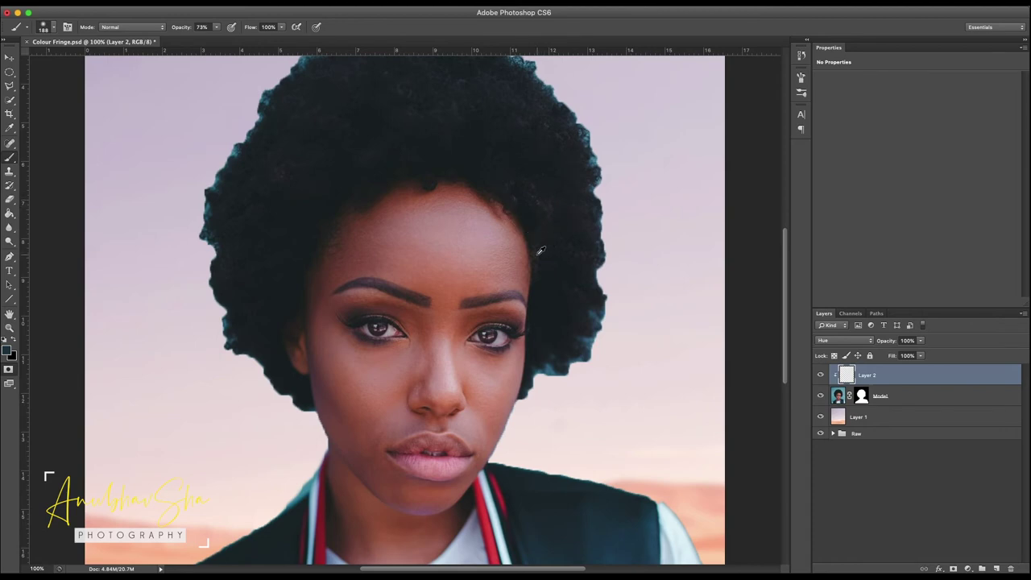
# - Lower the brush opacity and paint out the teal fringe along the hair edge
pyautogui.hotkey('ctrl', '+')
pyautogui.click(217, 27)
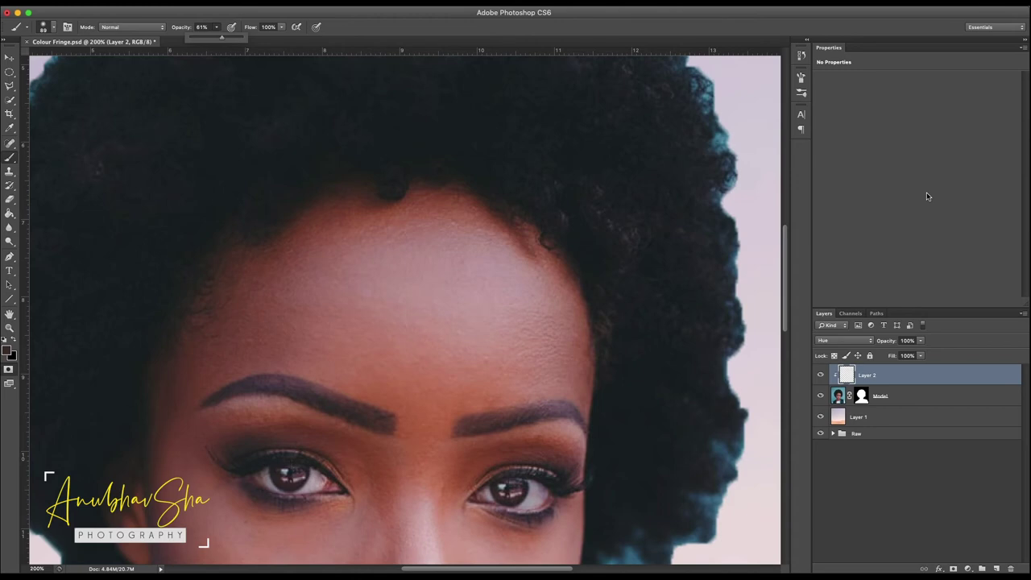
pyautogui.hotkey('ctrl', '-')
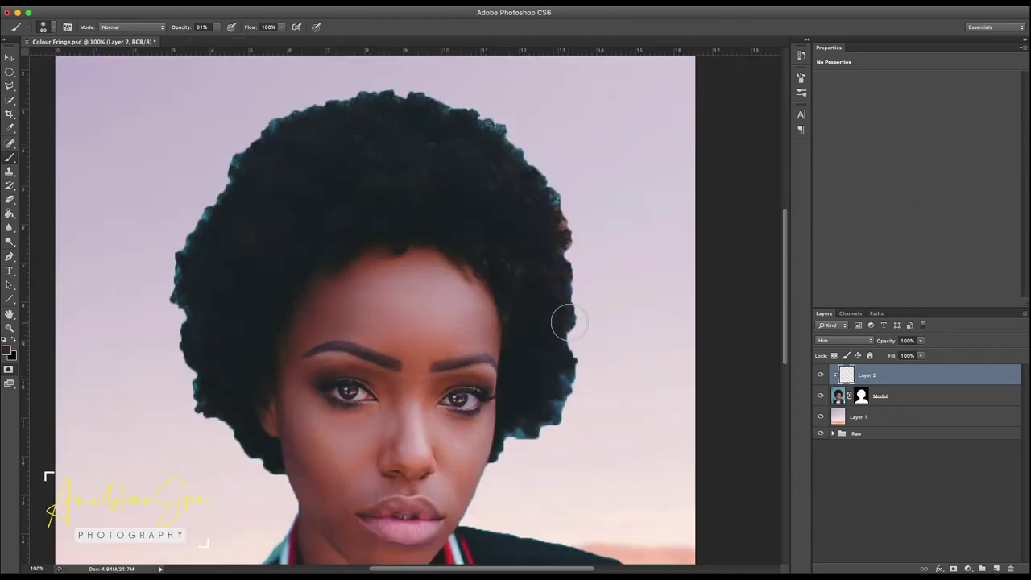
pyautogui.moveTo(564, 325)
pyautogui.mouseDown()
pyautogui.moveTo(564, 392)
pyautogui.moveTo(534, 426)
pyautogui.moveTo(496, 443)
pyautogui.mouseUp()
# - Set brush opacity to 36% and paint out the fringe along the upper-left hair edge
pyautogui.click(216, 26)
pyautogui.moveTo(212, 42); pyautogui.dragTo(205, 42)
pyautogui.press('3')
pyautogui.press('6')
pyautogui.click(228, 168)
pyautogui.moveTo(164, 261)
pyautogui.mouseDown()
pyautogui.moveTo(274, 131)
pyautogui.moveTo(384, 97)
pyautogui.mouseUp()
# - Recolour the teal fringe along the left shoulder edge
pyautogui.moveTo(452, 455); pyautogui.dragTo(473, 211)
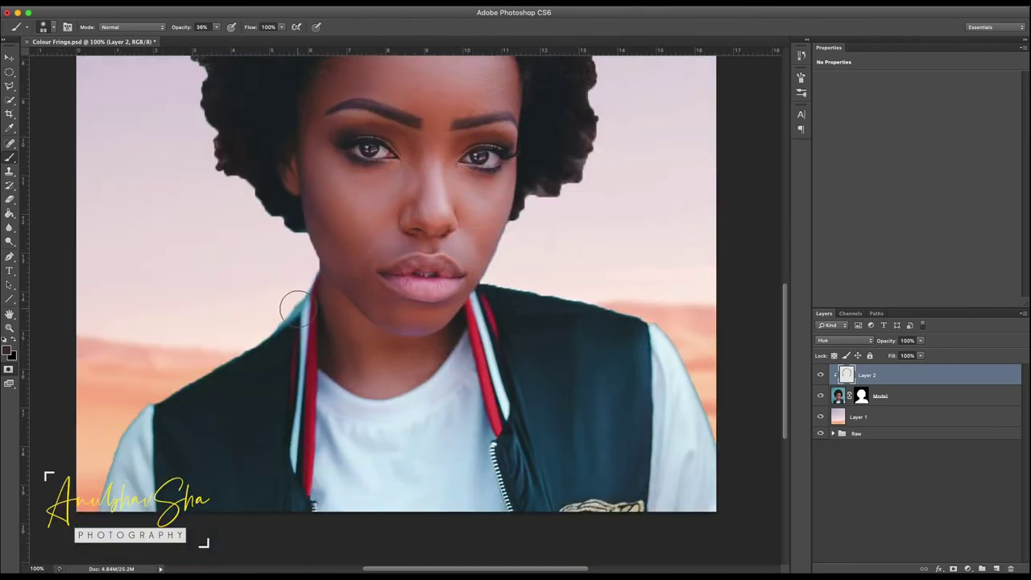
pyautogui.moveTo(302, 307); pyautogui.dragTo(115, 455)
pyautogui.hotkey('ctrl', '-')
# - Enlarge the brush to 169 px and recolour the fringe on the jacket's right side
pyautogui.click(53, 28)
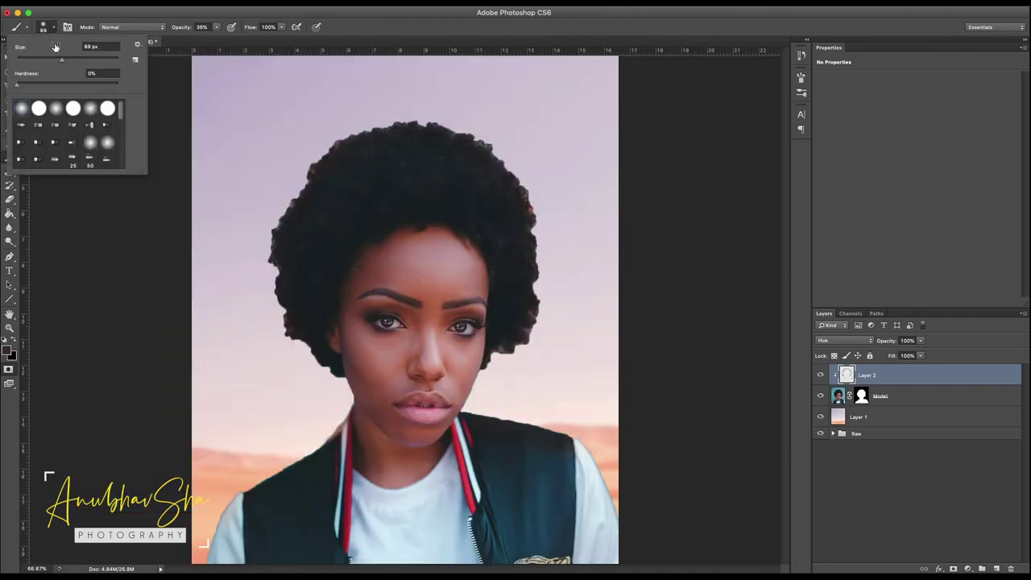
pyautogui.click(90, 61)
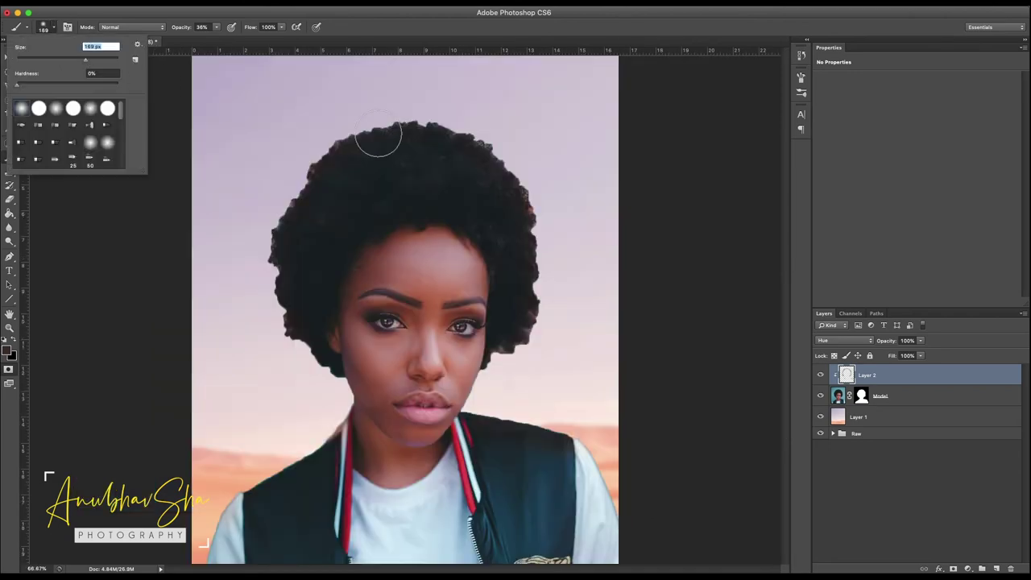
pyautogui.click(901, 242)
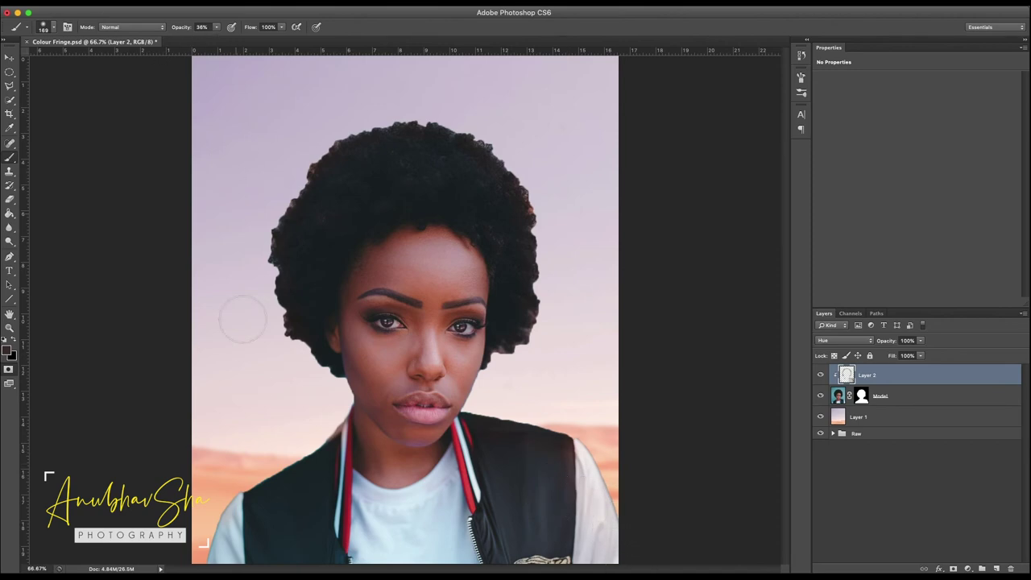
pyautogui.moveTo(553, 492); pyautogui.dragTo(512, 529)
pyautogui.click(9, 199)
pyautogui.click(171, 29)
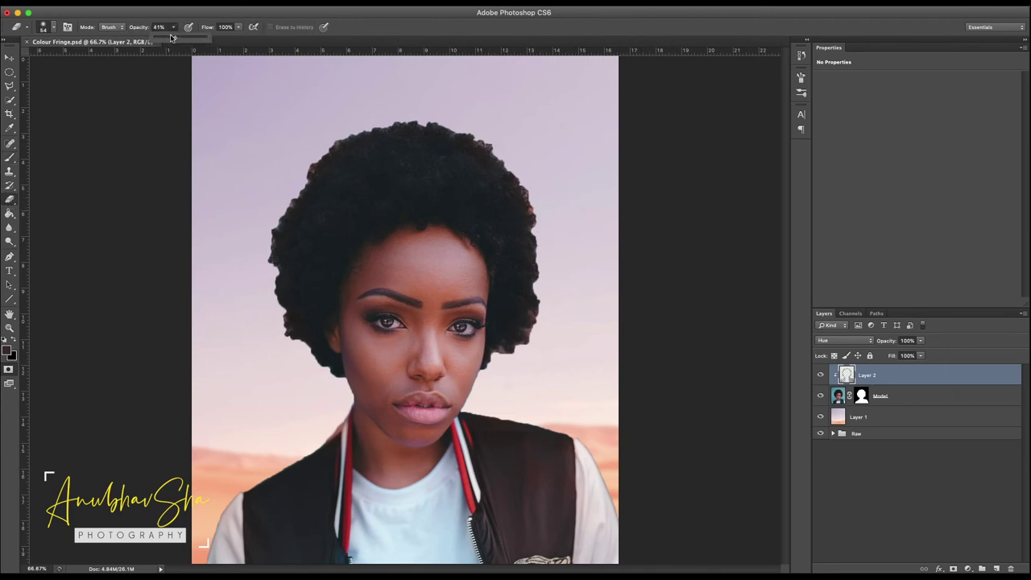
# - Set eraser opacity to 35% and toggle Layer 2 on and off to compare, leaving it hidden
pyautogui.click(880, 218)
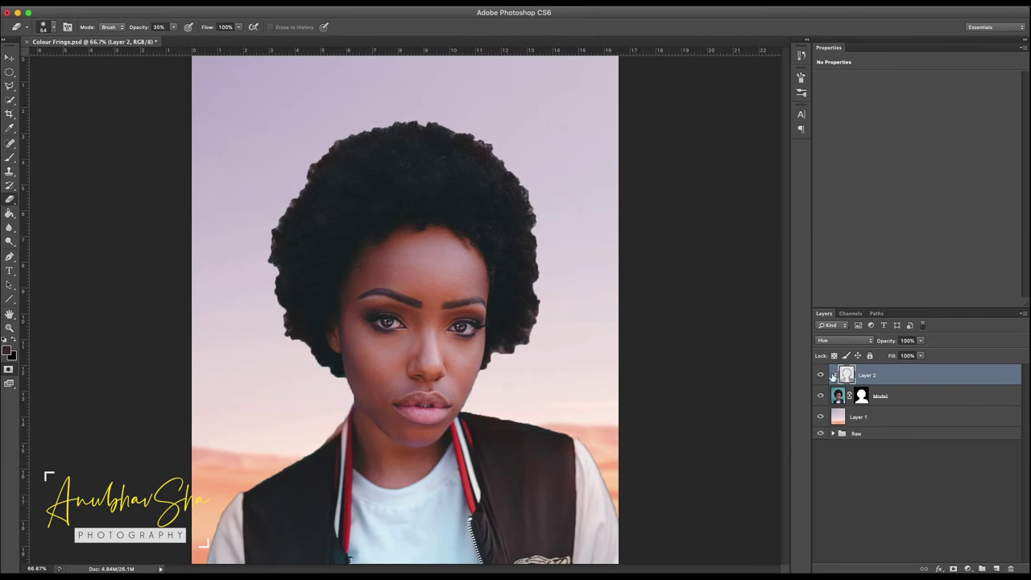
pyautogui.click(821, 376)
pyautogui.click(821, 376)
pyautogui.click(821, 376)
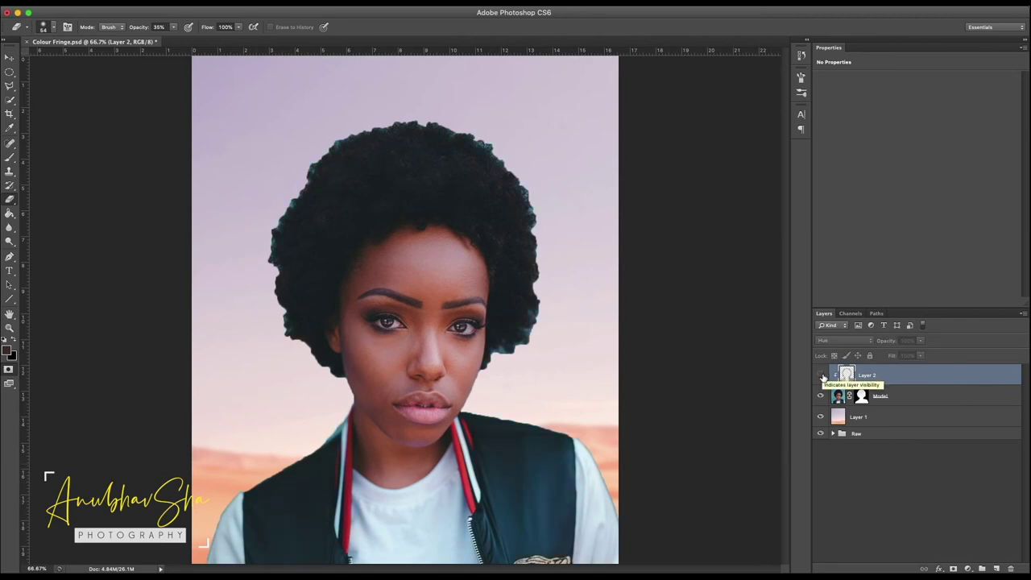
pyautogui.click(821, 376)
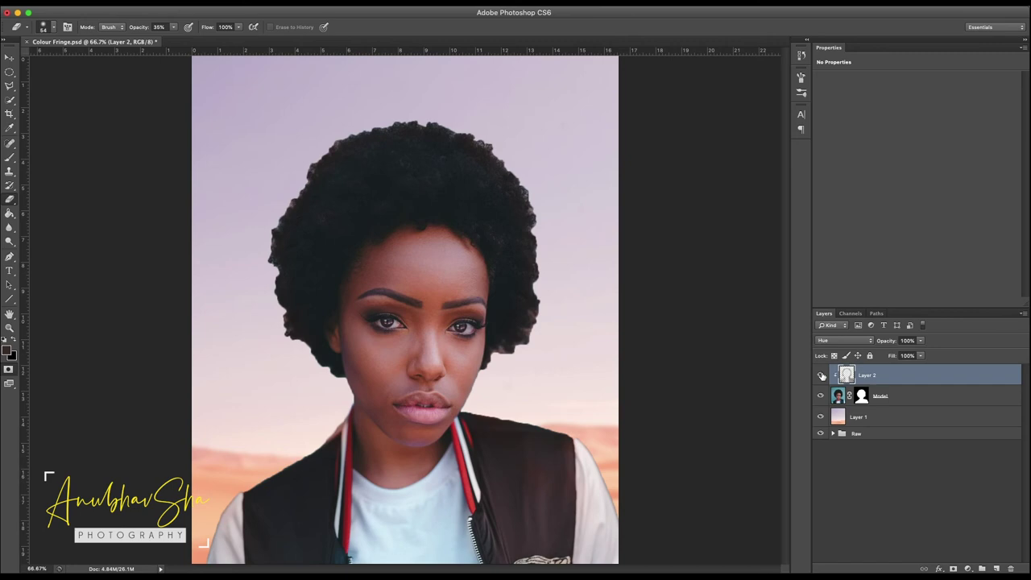
pyautogui.click(822, 375)
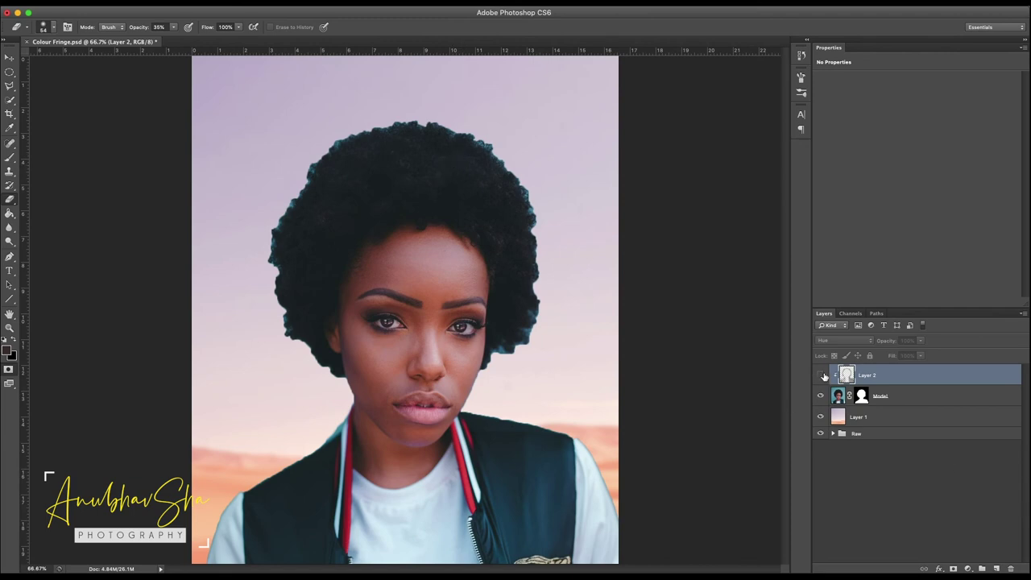
# - Make Layer 2 visible again to show the fringe-free hair and jacket edges
pyautogui.click(821, 376)
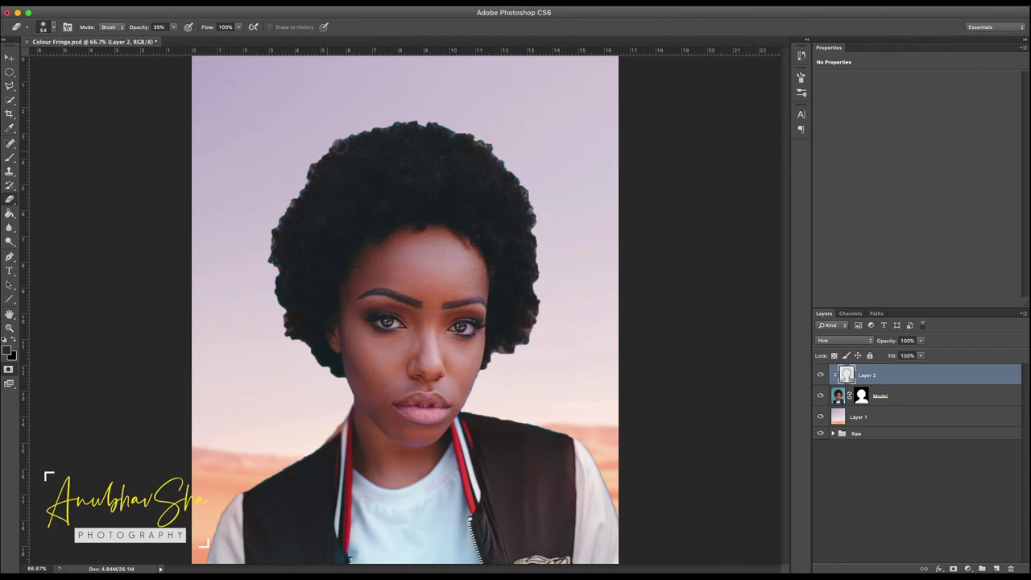